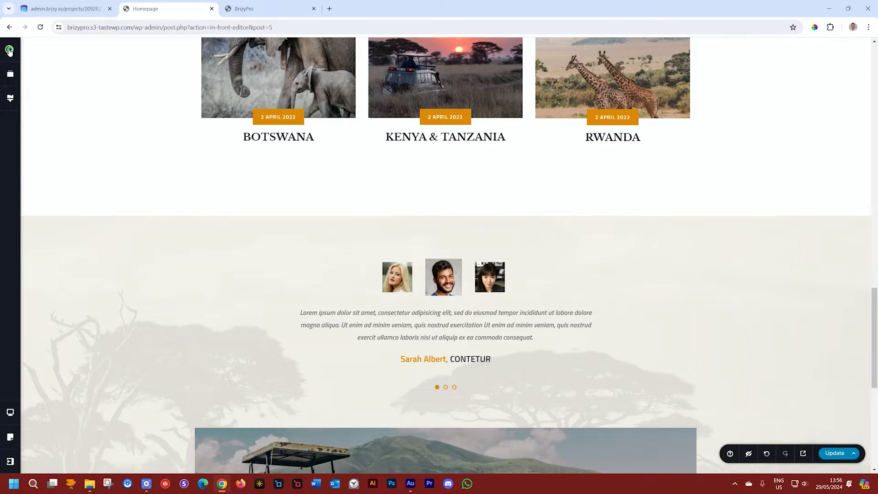
Step: Drag a Carousel element from the Content elements to just below the tour cards
{"action": "left_click", "coordinate": [10, 50]}
{"action": "scroll", "coordinate": [54, 238], "scroll_direction": "down", "scroll_amount": 3}
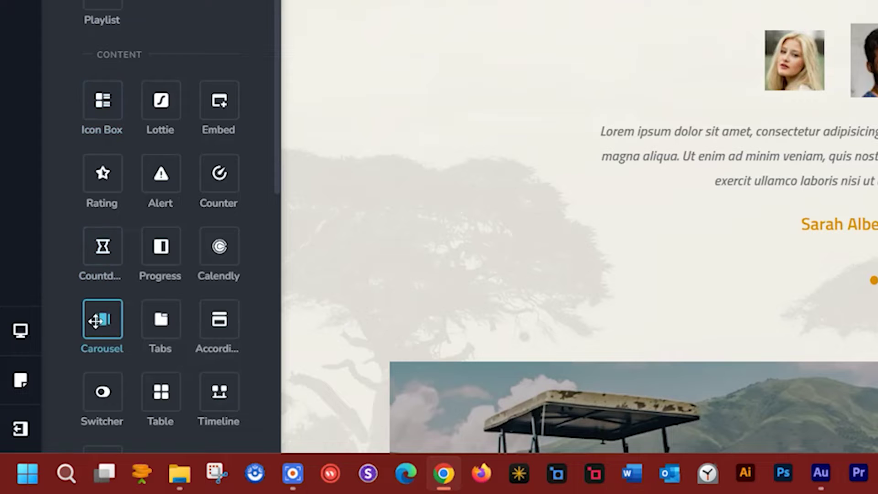
{"action": "left_click_drag", "start_coordinate": [106, 315], "coordinate": [409, 182]}
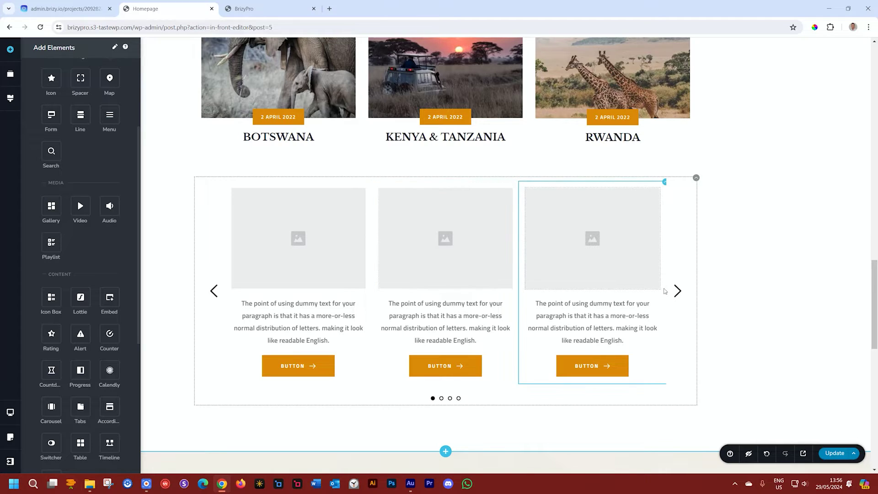
{"action": "left_click", "coordinate": [677, 291]}
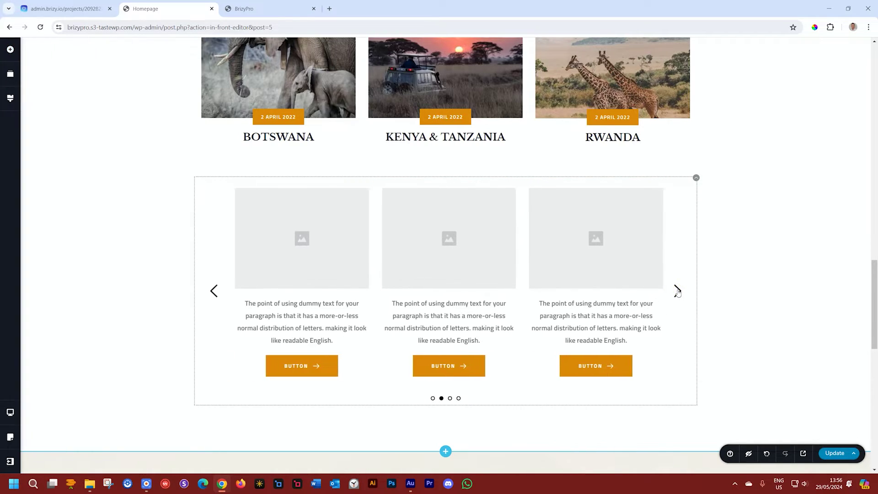
{"action": "left_click", "coordinate": [677, 291]}
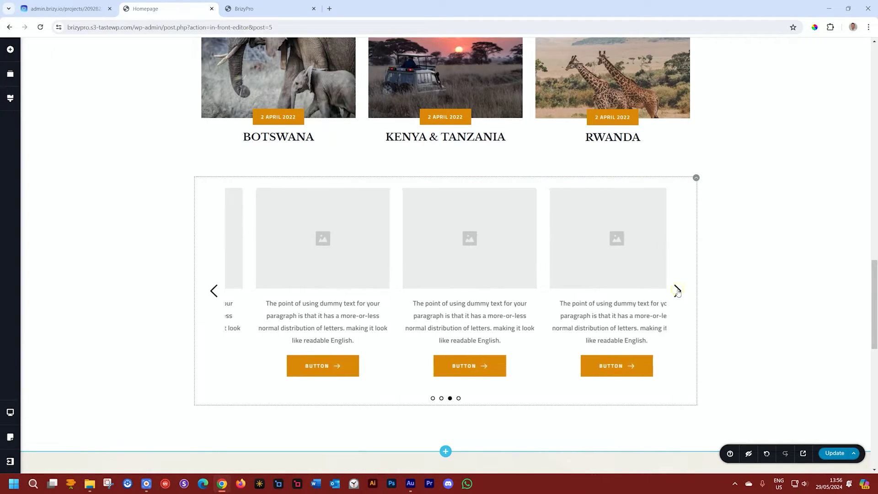
{"action": "left_click", "coordinate": [458, 398]}
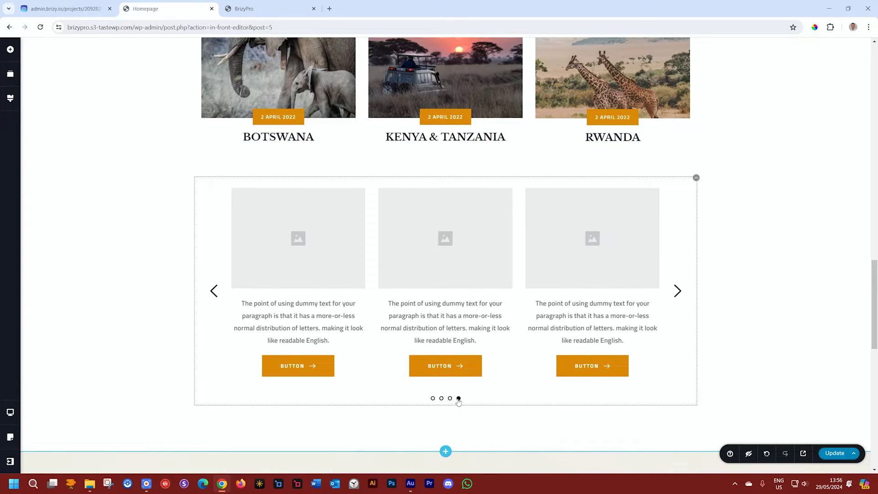
{"action": "left_click", "coordinate": [695, 177]}
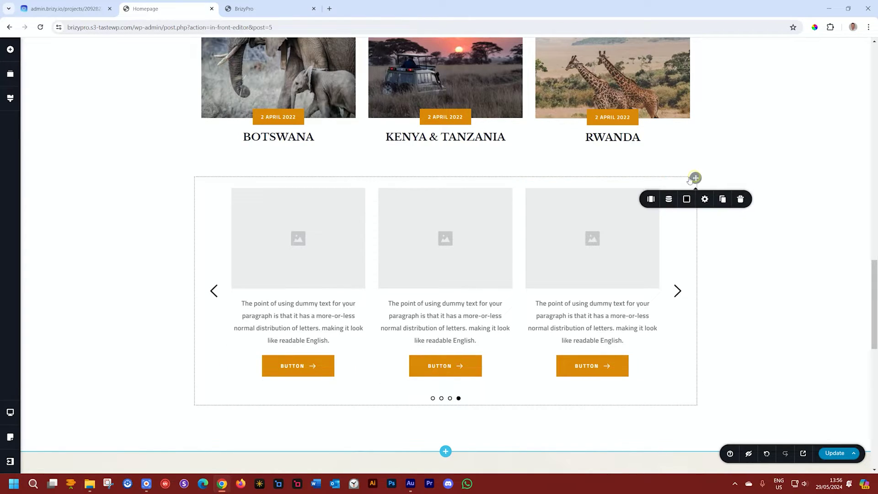
{"action": "left_click", "coordinate": [651, 200]}
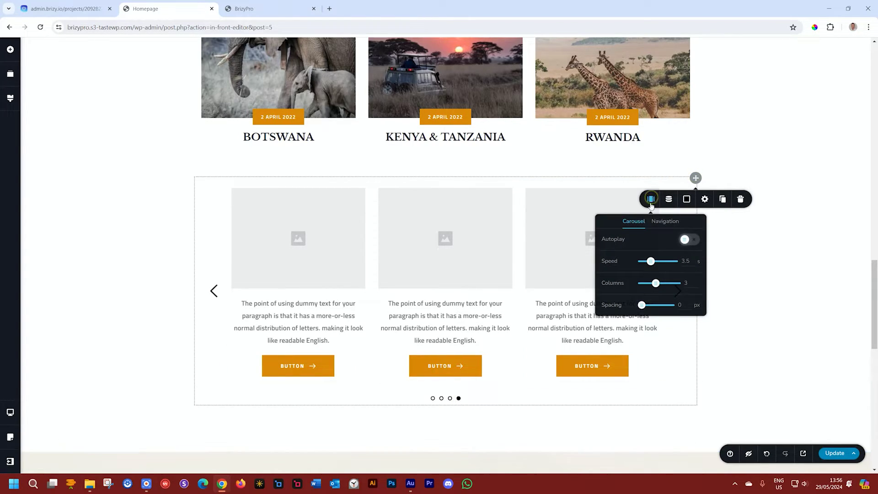
{"action": "left_click", "coordinate": [687, 239]}
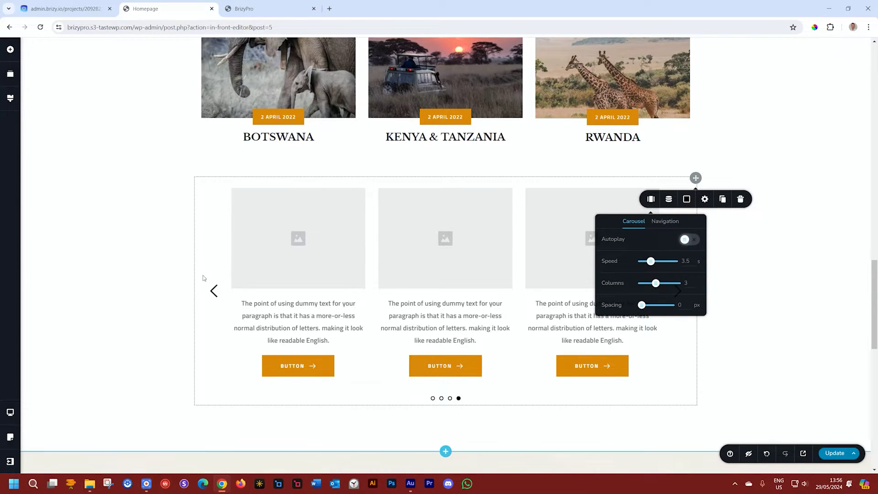
{"action": "left_click", "coordinate": [214, 293]}
{"action": "left_click", "coordinate": [214, 295]}
{"action": "left_click", "coordinate": [214, 295]}
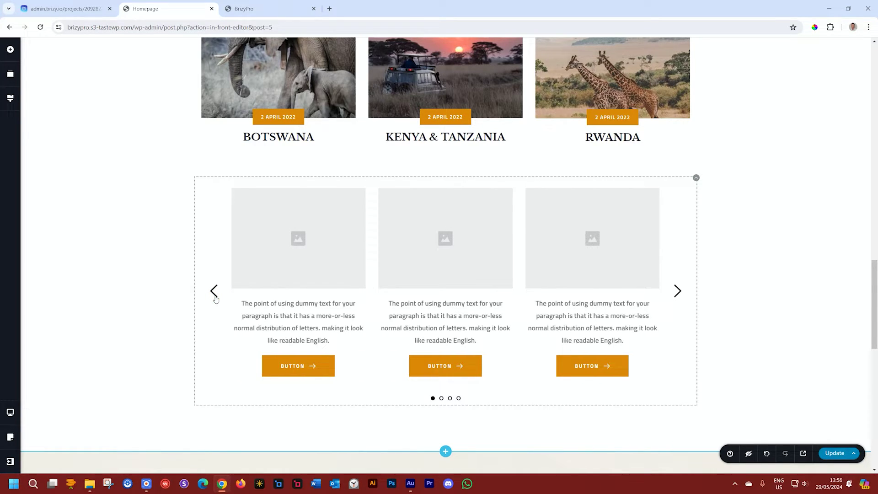
{"action": "left_click", "coordinate": [320, 224]}
Step: Set the first carousel slide's image to the elephant photo from the Media Library
{"action": "left_click", "coordinate": [245, 173]}
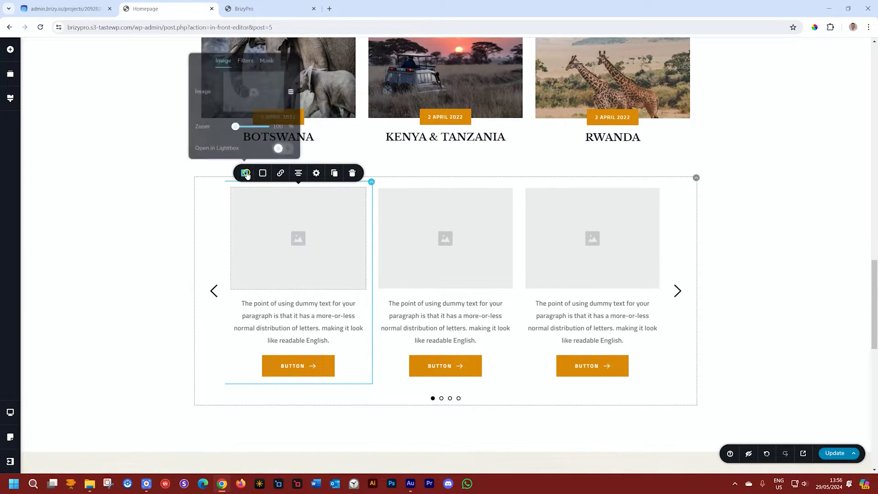
{"action": "left_click", "coordinate": [255, 106]}
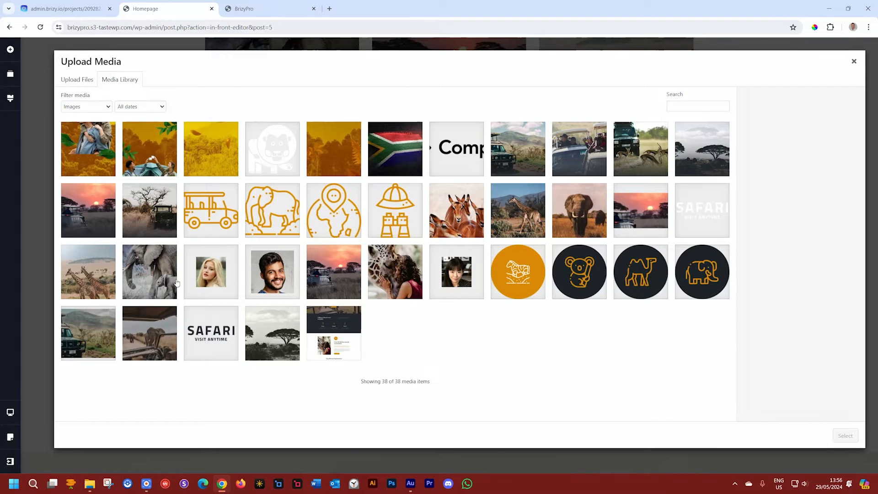
{"action": "left_click", "coordinate": [177, 283]}
{"action": "left_click", "coordinate": [844, 435]}
Step: Delete the first slide's paragraph text, leaving only its button
{"action": "left_click", "coordinate": [315, 334]}
{"action": "left_click", "coordinate": [415, 281]}
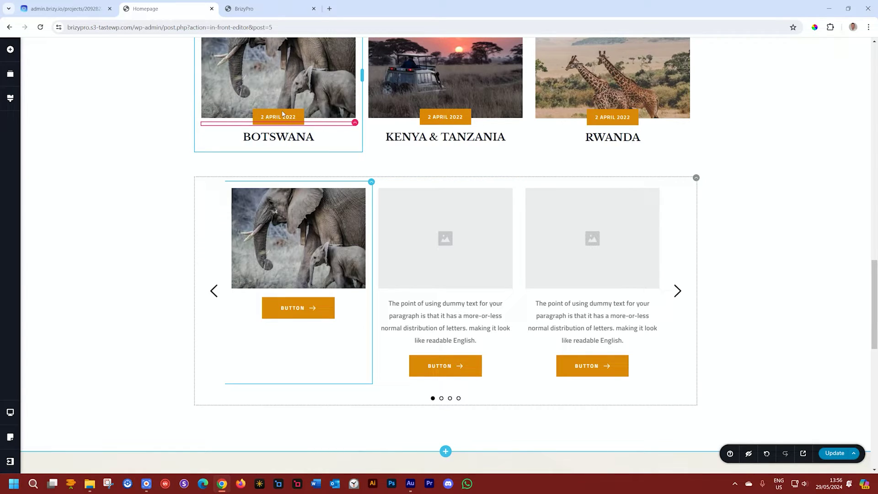
{"action": "left_click", "coordinate": [301, 308]}
{"action": "left_click", "coordinate": [364, 298]}
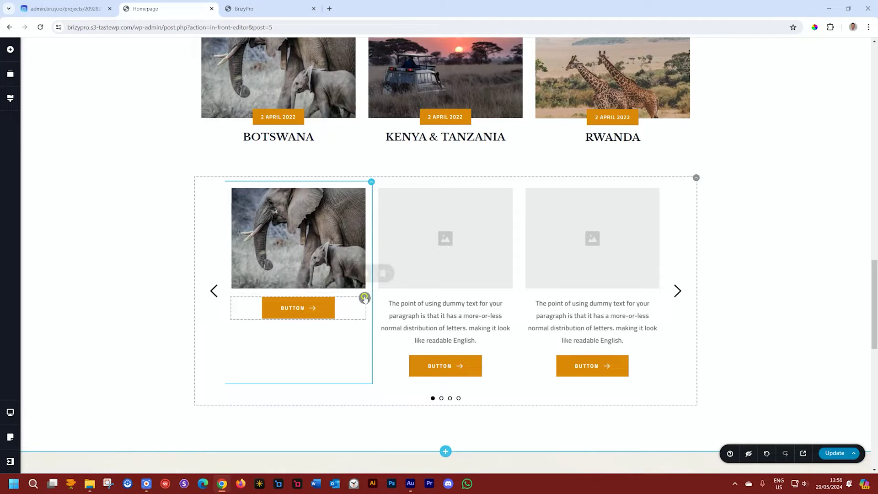
Step: Give the button wrapper a negative top margin to overlap the photo, and relabel it 'LEARN MORE'
{"action": "left_click", "coordinate": [346, 278]}
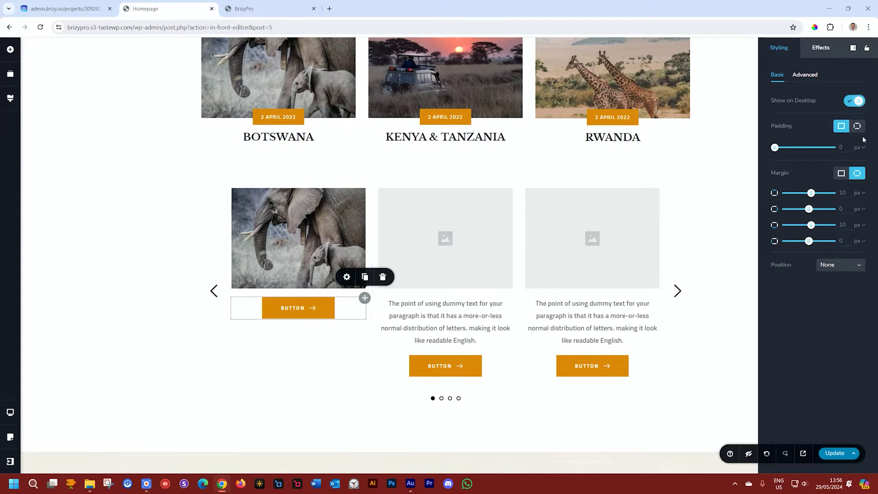
{"action": "left_click_drag", "start_coordinate": [813, 194], "coordinate": [801, 192]}
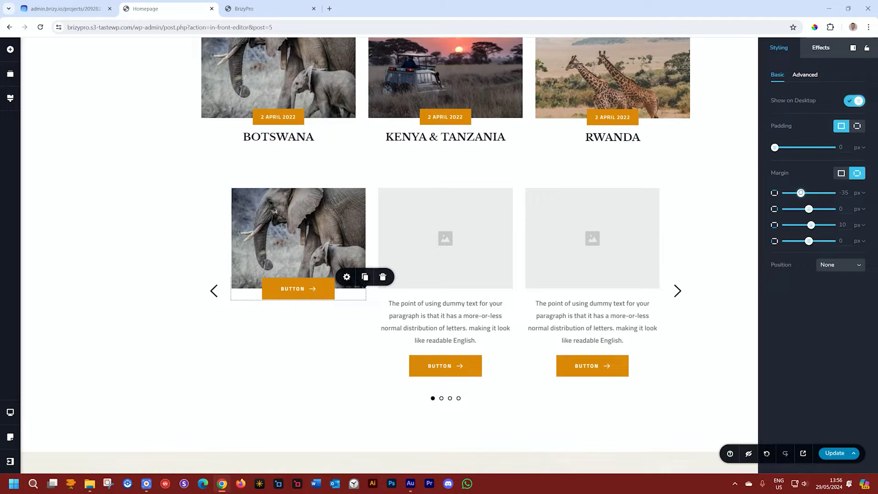
{"action": "double_click", "coordinate": [290, 287]}
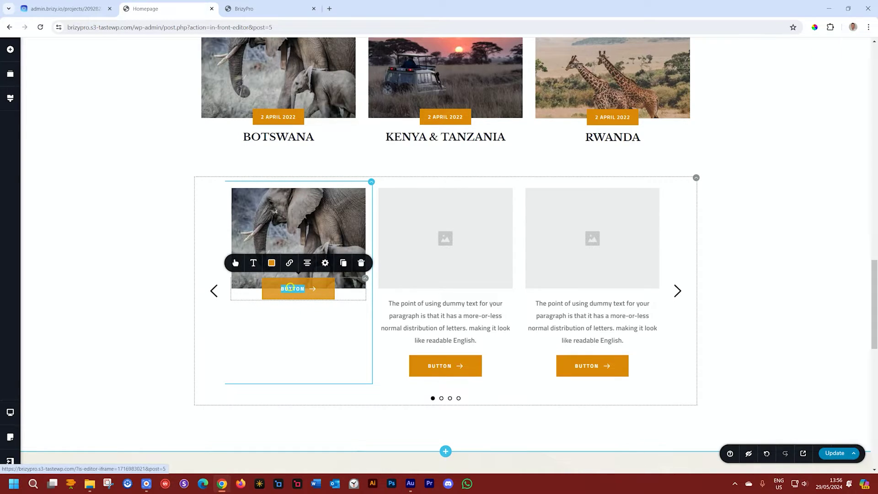
{"action": "type", "text": "LEARN MORE"}
{"action": "left_click", "coordinate": [296, 328]}
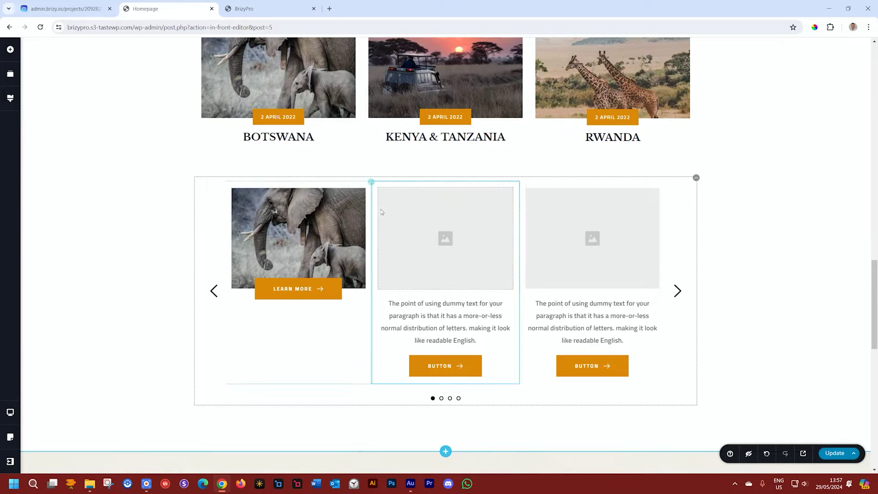
{"action": "left_click", "coordinate": [371, 183]}
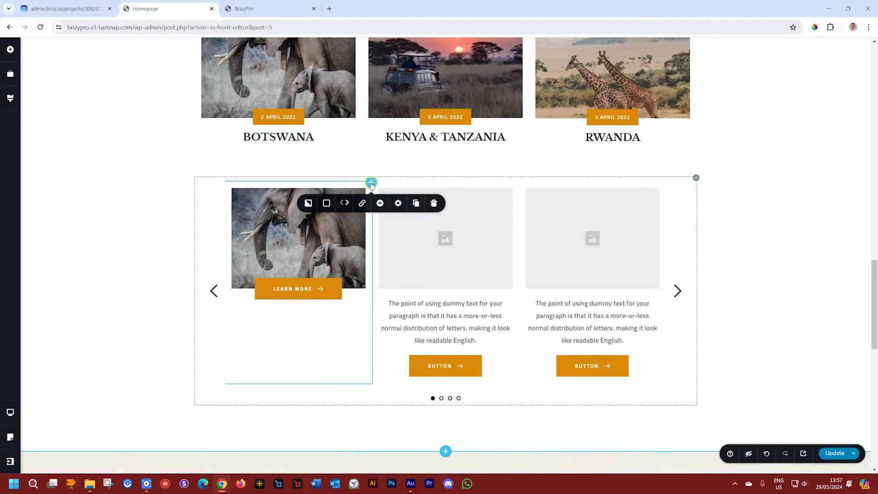
Step: Duplicate the elephant slide four times
{"action": "left_click", "coordinate": [416, 203]}
{"action": "left_click", "coordinate": [416, 203]}
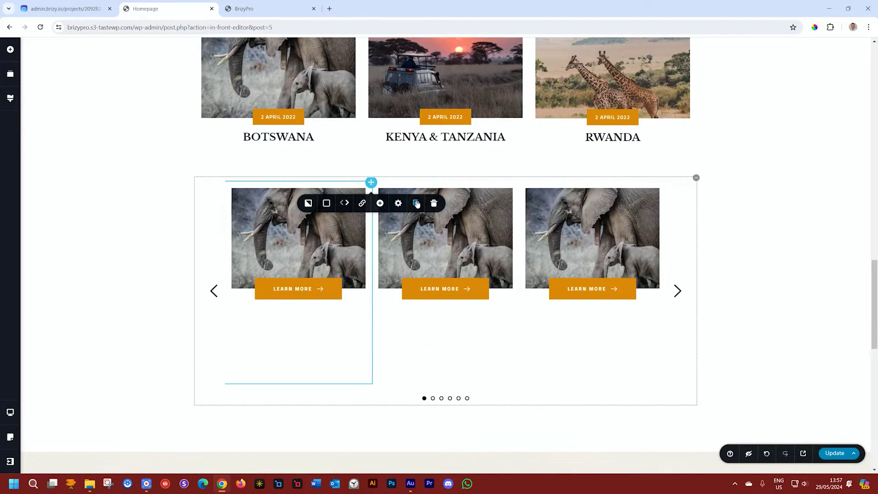
{"action": "left_click", "coordinate": [417, 203]}
{"action": "left_click", "coordinate": [416, 203]}
Step: Replace the middle slide's elephant image with the giraffe photo
{"action": "left_click", "coordinate": [465, 251]}
{"action": "left_click", "coordinate": [391, 173]}
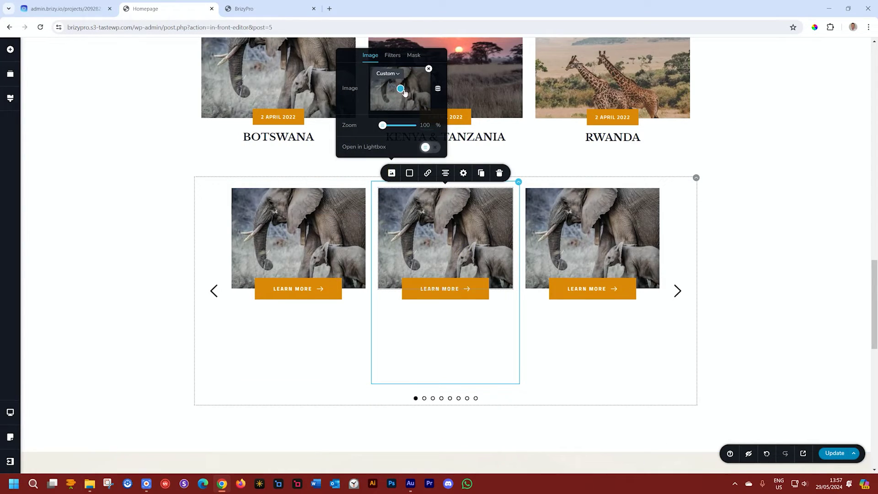
{"action": "left_click", "coordinate": [428, 69]}
{"action": "left_click", "coordinate": [417, 89]}
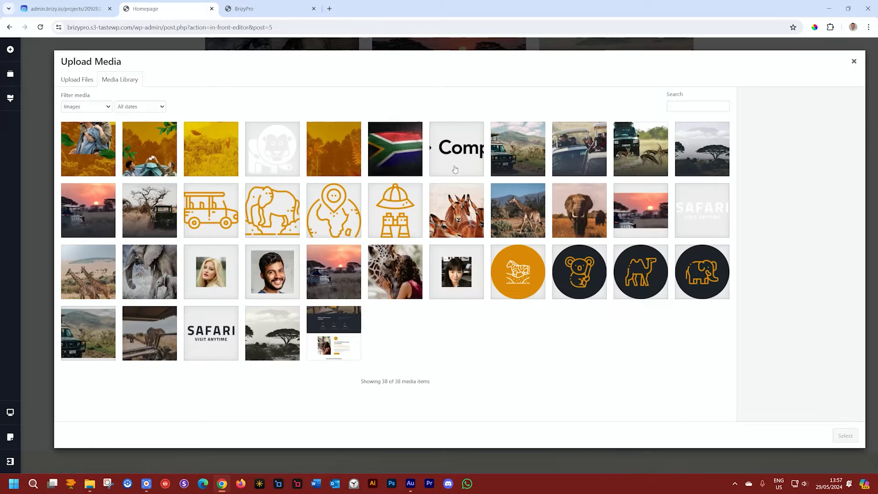
{"action": "left_click", "coordinate": [518, 217]}
{"action": "left_click", "coordinate": [845, 435]}
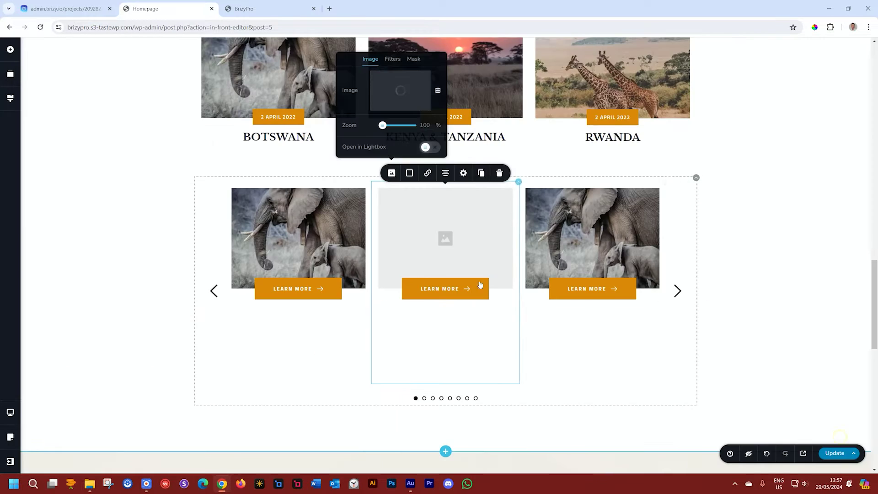
Step: Replace the third slide's elephant image with the tree-and-jeep photo
{"action": "left_click", "coordinate": [576, 68]}
{"action": "left_click", "coordinate": [547, 88]}
{"action": "left_click", "coordinate": [147, 210]}
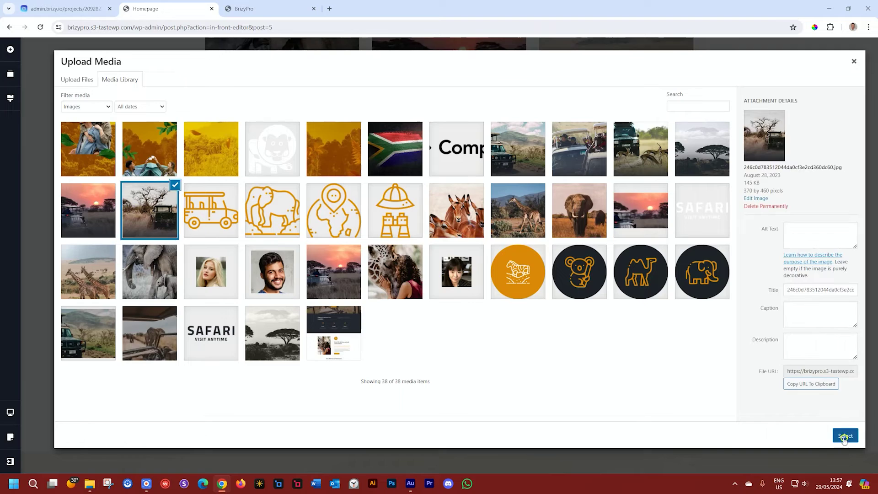
{"action": "left_click", "coordinate": [844, 434]}
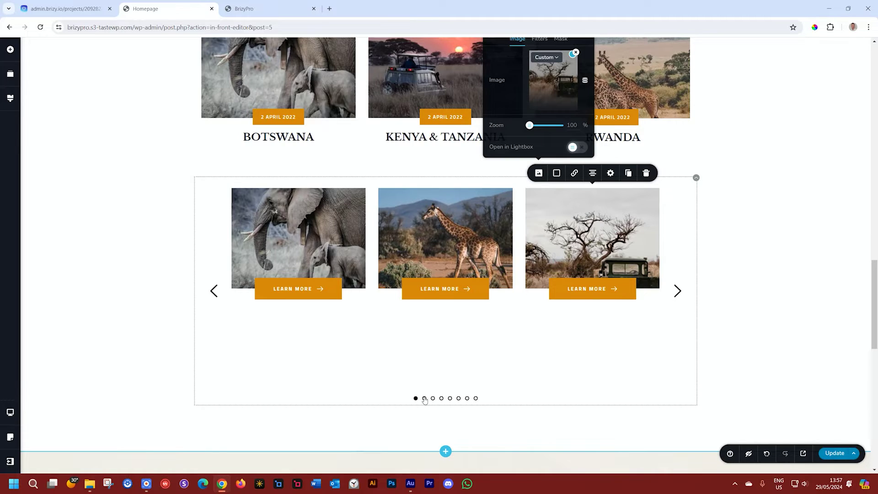
Step: Advance the carousel two slides and bring up the middle elephant photo's image settings
{"action": "left_click", "coordinate": [424, 399]}
{"action": "left_click", "coordinate": [433, 398]}
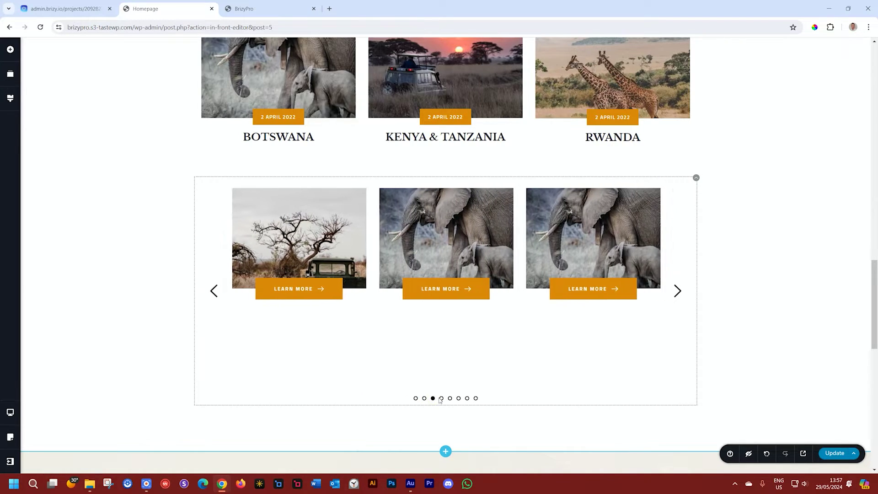
{"action": "left_click", "coordinate": [439, 267]}
{"action": "left_click", "coordinate": [392, 173]}
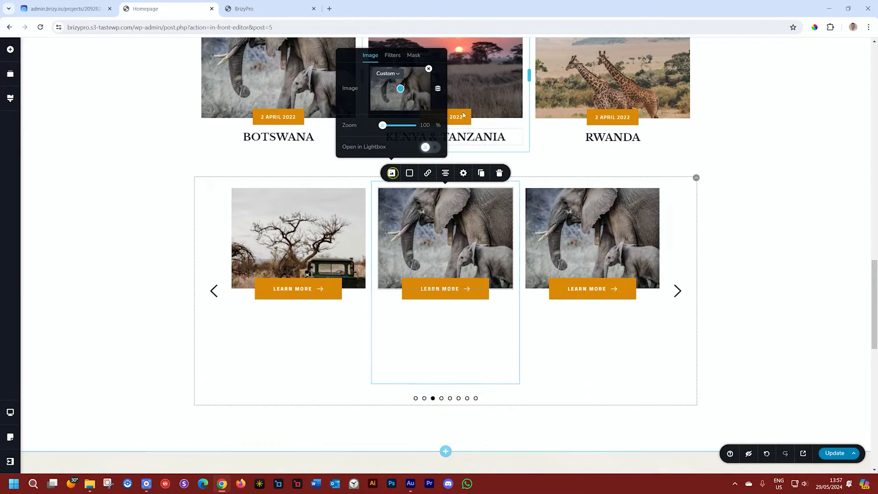
Step: Swap the middle slide's elephant photo for the giraffe photo
{"action": "left_click", "coordinate": [428, 68]}
{"action": "left_click", "coordinate": [417, 80]}
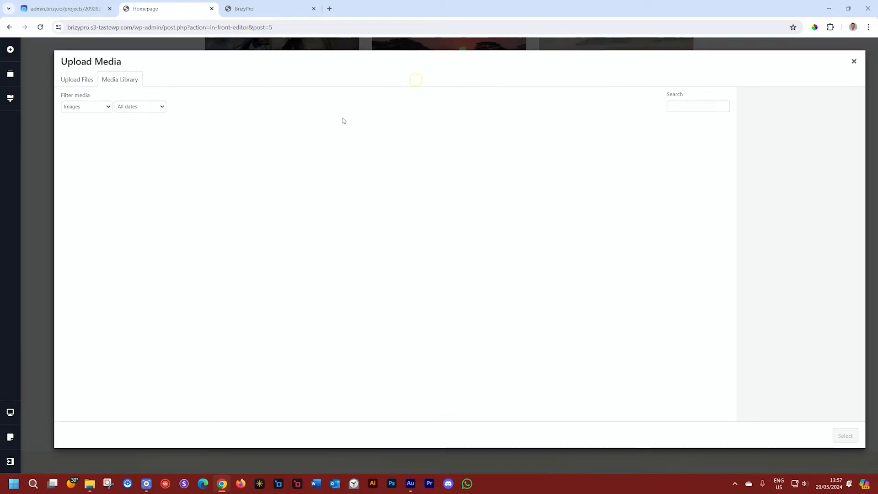
{"action": "left_click", "coordinate": [81, 271]}
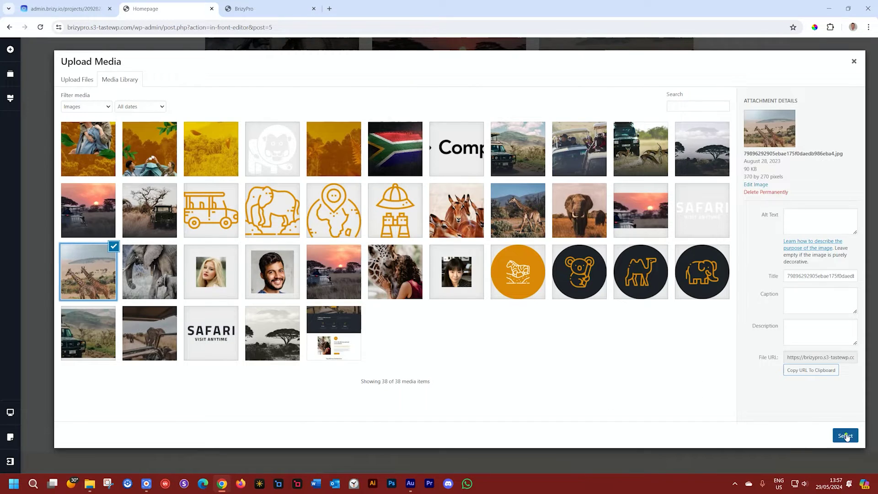
{"action": "left_click", "coordinate": [845, 436]}
Step: Swap the right slide's elephant photo for the sunset safari photo
{"action": "left_click", "coordinate": [602, 219]}
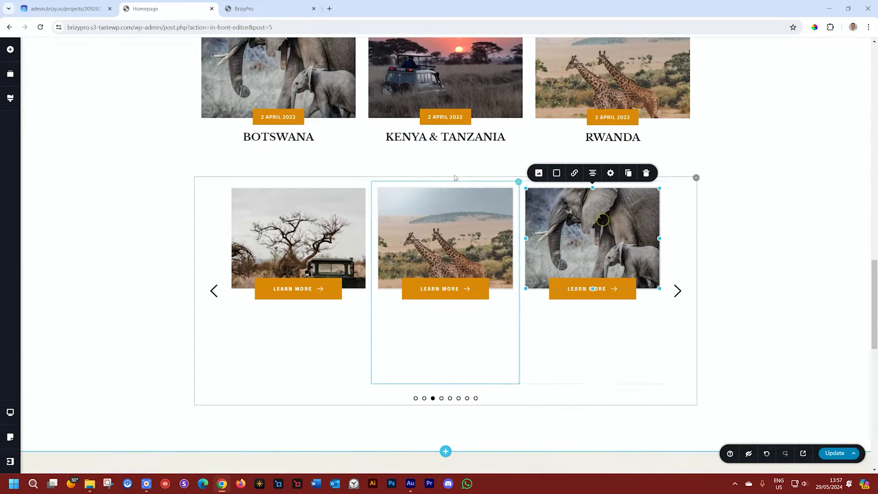
{"action": "left_click", "coordinate": [540, 173]}
{"action": "left_click", "coordinate": [577, 72]}
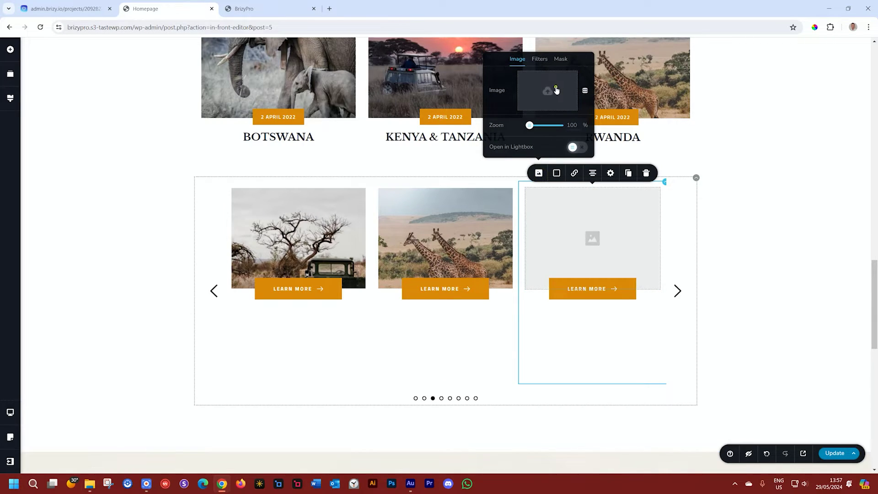
{"action": "left_click", "coordinate": [554, 88]}
{"action": "left_click", "coordinate": [92, 211]}
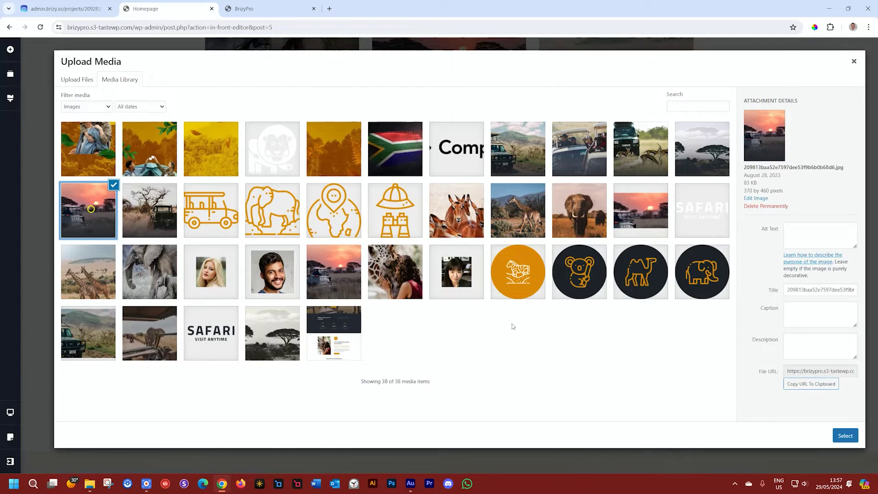
{"action": "left_click", "coordinate": [846, 433]}
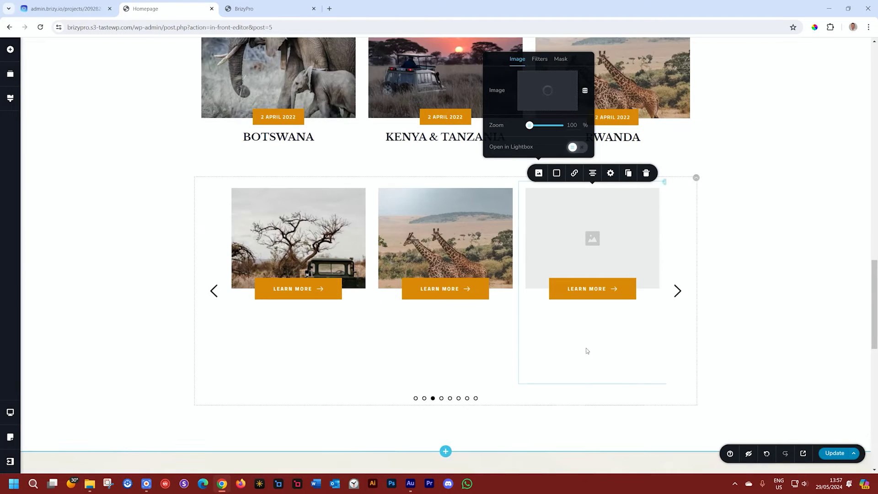
Step: Step through the slides to the empty placeholders and delete one of them
{"action": "left_click", "coordinate": [442, 399]}
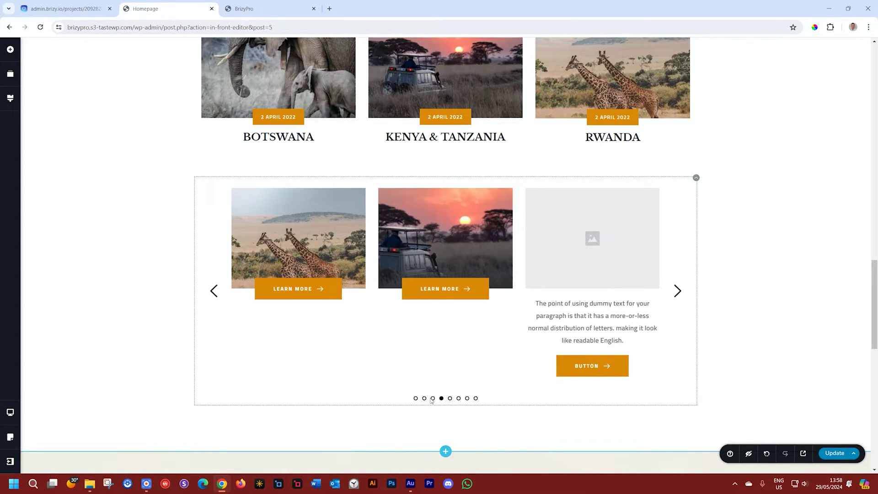
{"action": "left_click", "coordinate": [432, 398]}
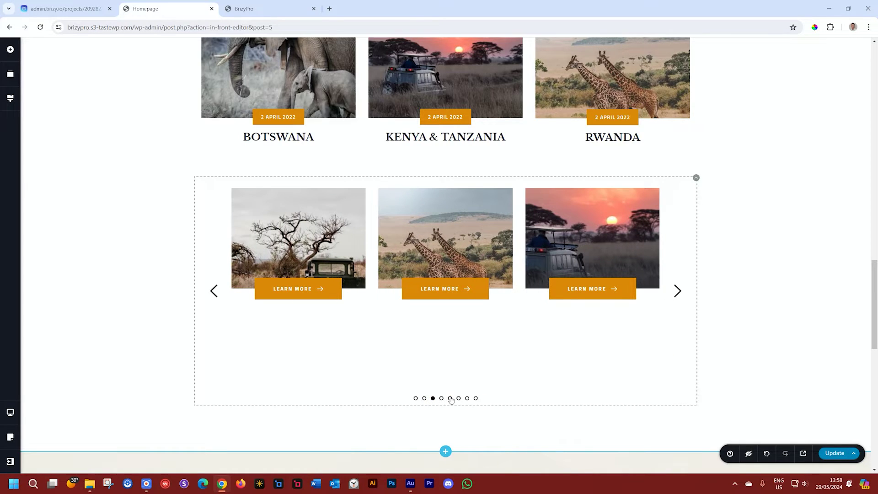
{"action": "left_click", "coordinate": [450, 399]}
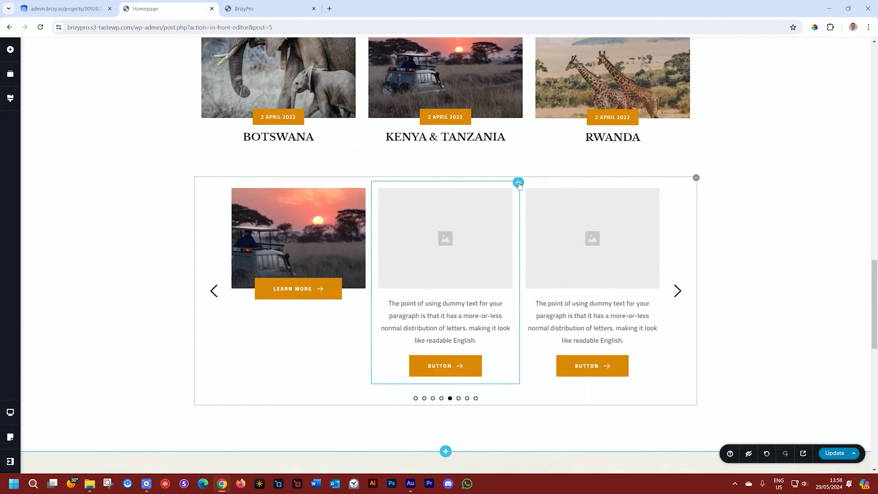
{"action": "left_click", "coordinate": [518, 183]}
{"action": "left_click", "coordinate": [580, 203]}
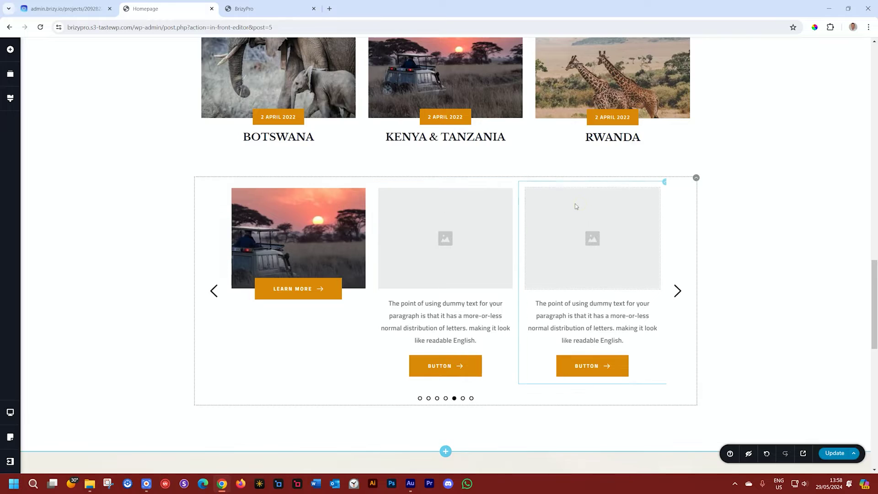
{"action": "left_click", "coordinate": [519, 184]}
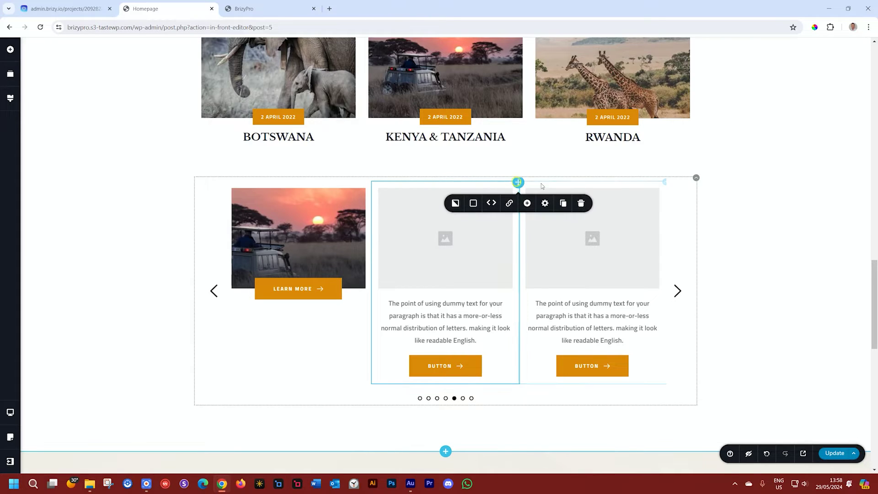
Step: Delete the last two empty placeholder slides so five photo slides remain
{"action": "left_click", "coordinate": [582, 203]}
{"action": "left_click", "coordinate": [518, 183]}
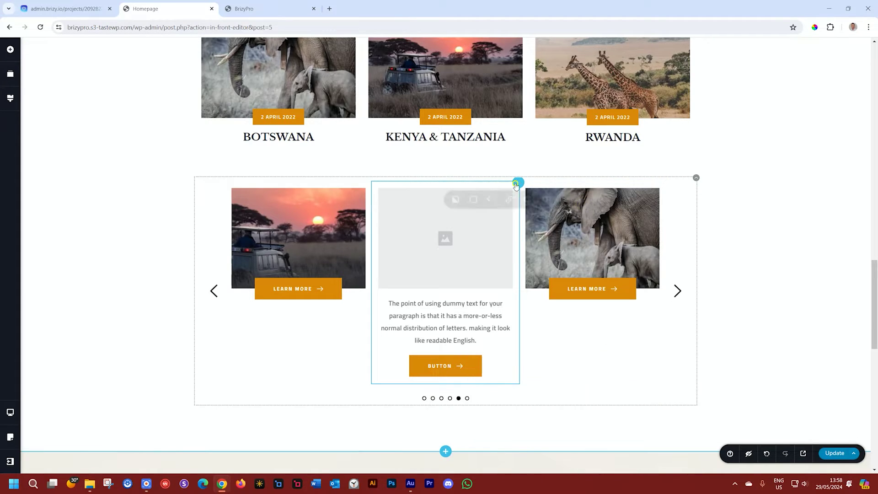
{"action": "left_click", "coordinate": [580, 203]}
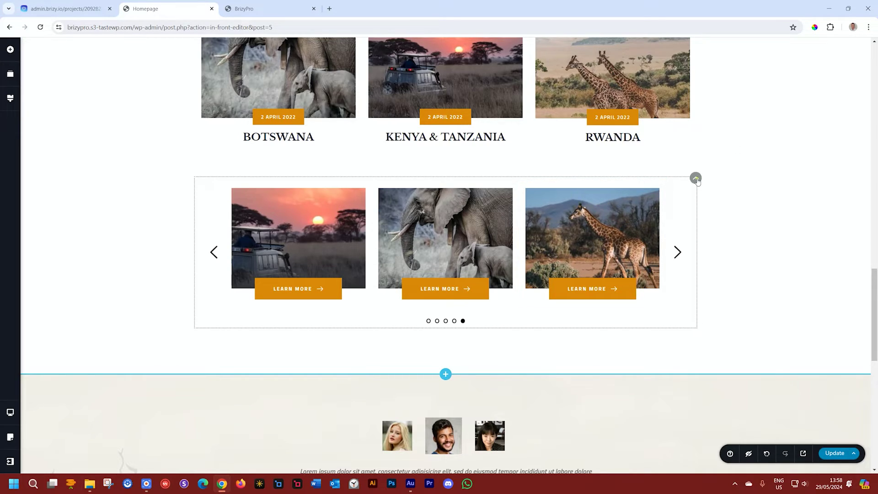
Step: Turn on autoplay in the carousel settings and set Stop Time to 0 s
{"action": "left_click", "coordinate": [697, 181]}
{"action": "left_click", "coordinate": [651, 199]}
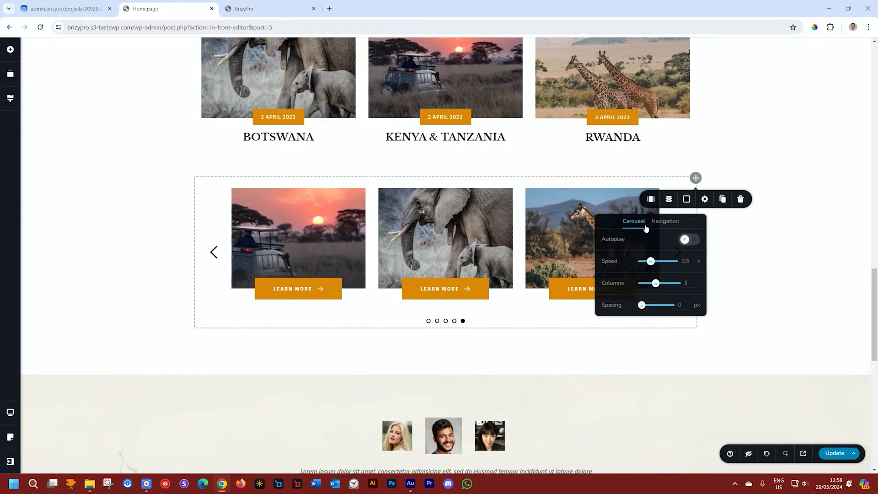
{"action": "left_click", "coordinate": [689, 240]}
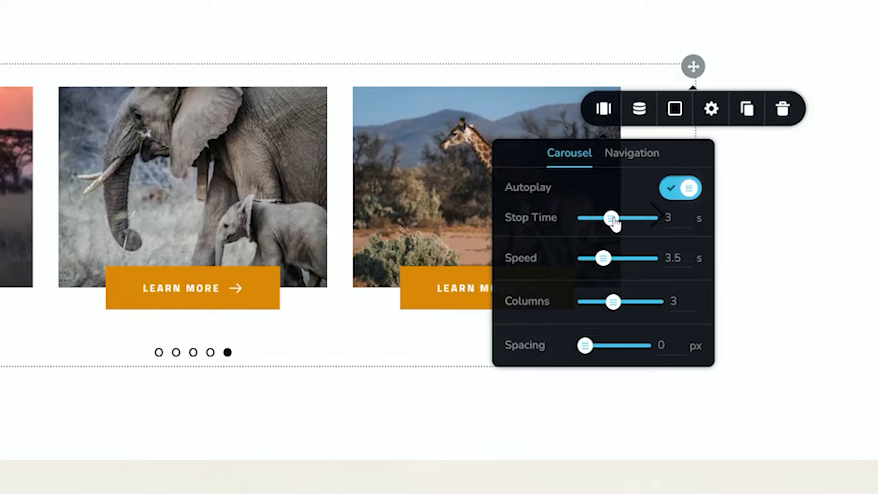
{"action": "left_click_drag", "start_coordinate": [611, 218], "coordinate": [553, 234]}
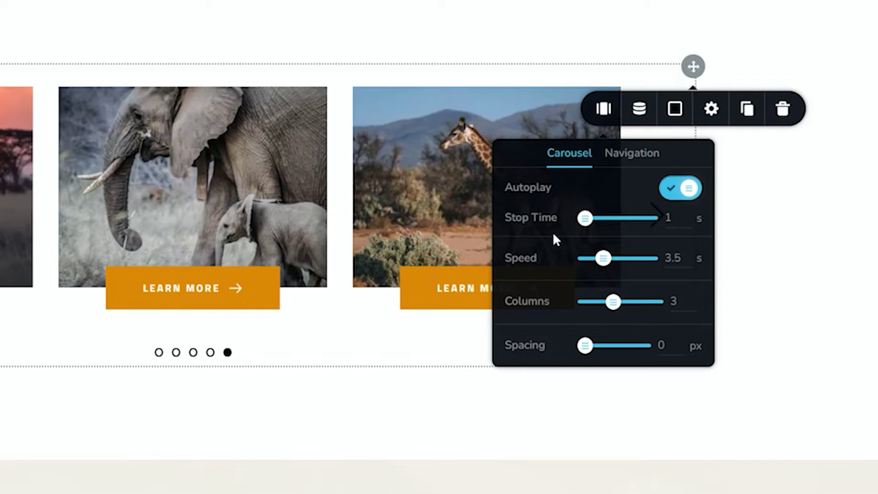
{"action": "double_click", "coordinate": [685, 218]}
{"action": "left_click", "coordinate": [709, 202]}
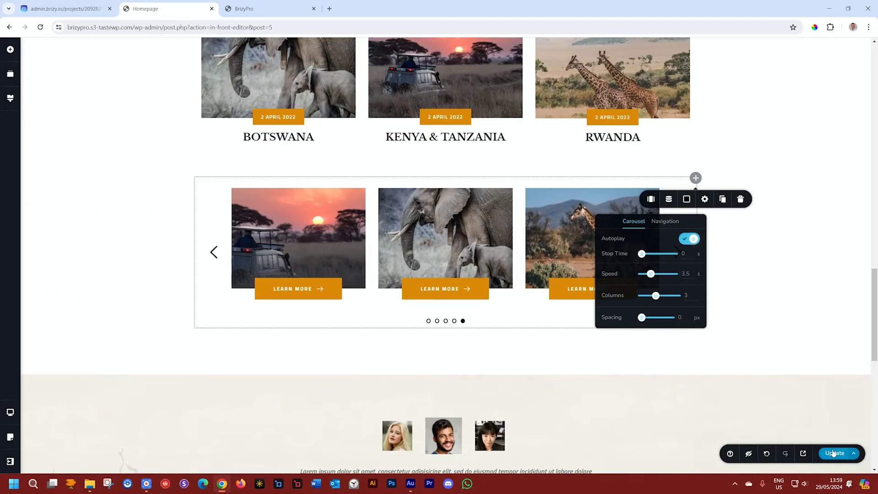
Step: Update the homepage, watch the carousel autoplay in the live preview, and return to the editor
{"action": "left_click", "coordinate": [842, 400]}
{"action": "left_click", "coordinate": [803, 454]}
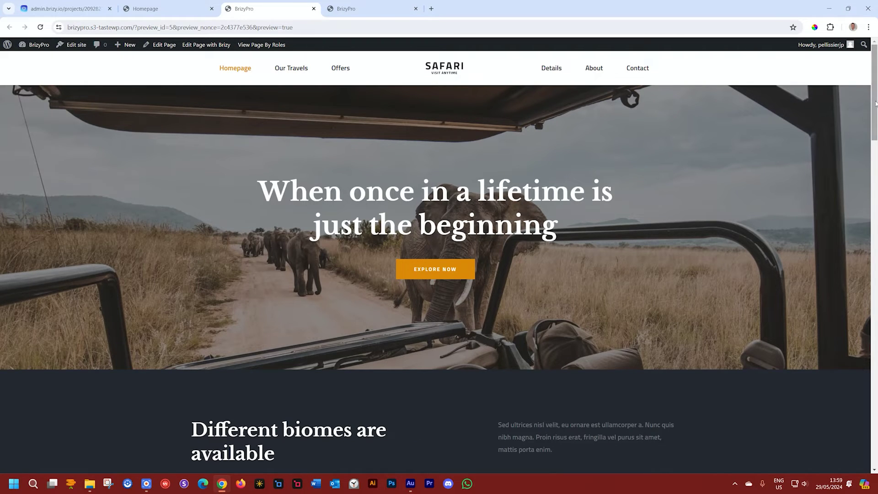
{"action": "scroll", "coordinate": [872, 101], "scroll_direction": "down", "scroll_amount": 3}
{"action": "scroll", "coordinate": [873, 101], "scroll_direction": "down", "scroll_amount": 15}
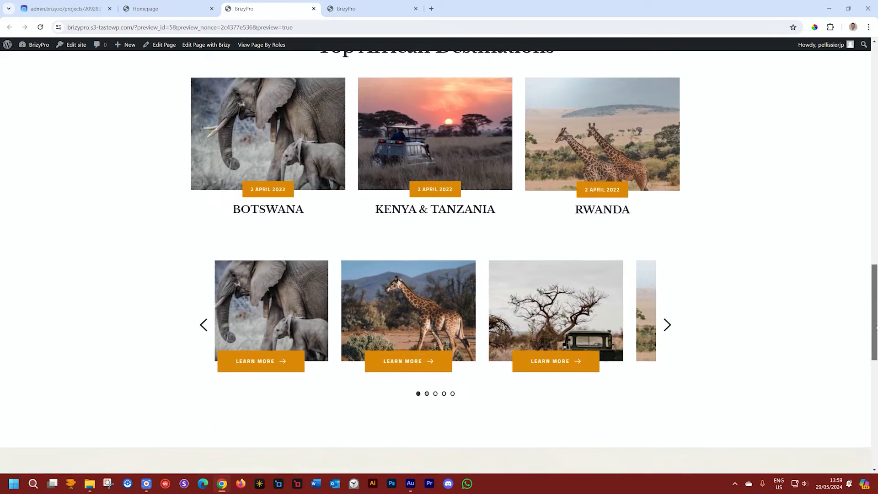
{"action": "left_click_drag", "start_coordinate": [876, 326], "coordinate": [876, 338]}
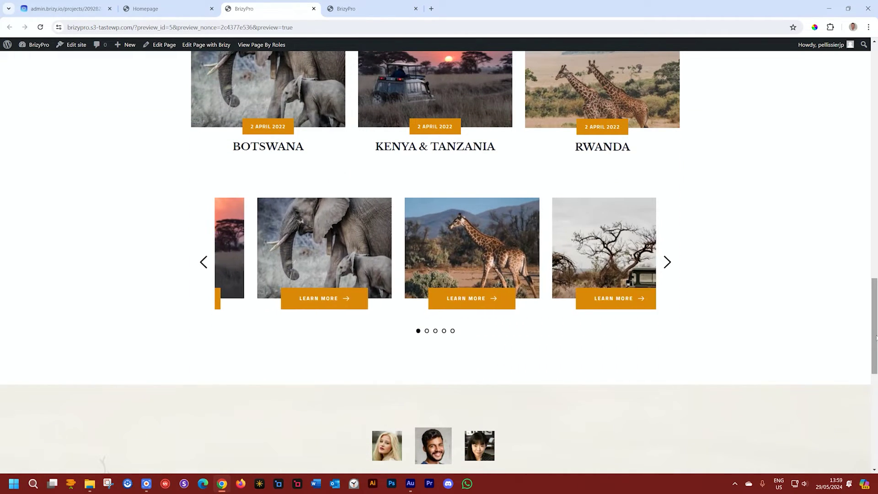
{"action": "left_click", "coordinate": [151, 9]}
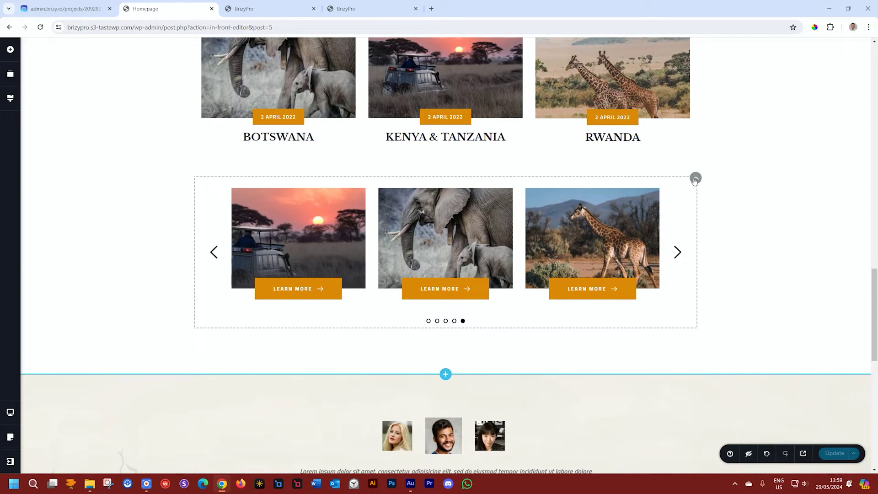
Step: Reopen the carousel settings and check the current autoplay in the preview tab
{"action": "left_click", "coordinate": [695, 179]}
{"action": "left_click", "coordinate": [651, 199]}
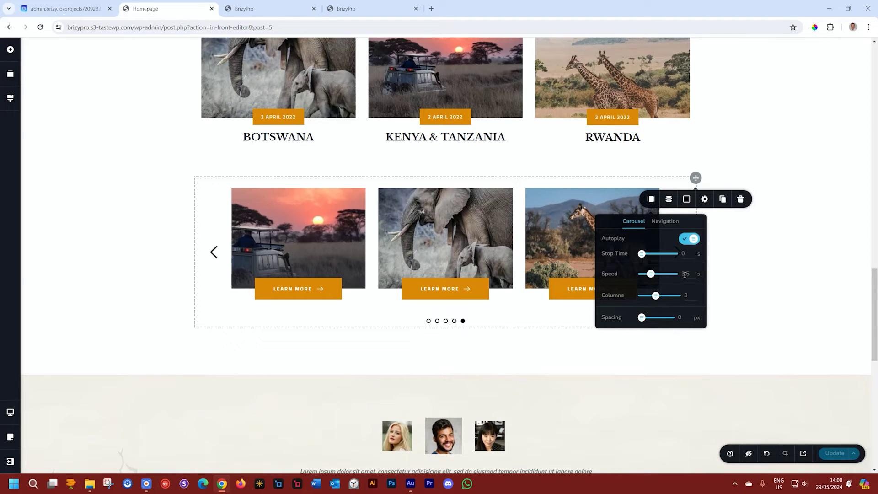
{"action": "left_click", "coordinate": [284, 7]}
{"action": "left_click", "coordinate": [161, 9]}
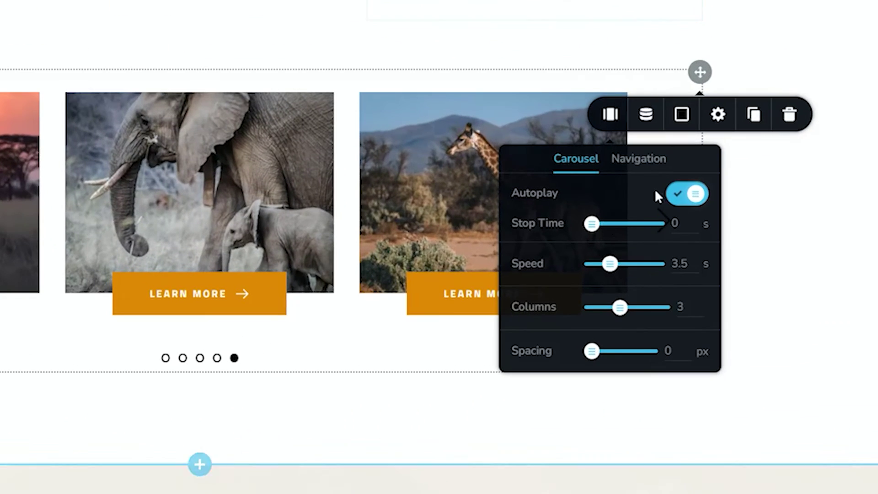
Step: Change the carousel Speed from 3.5 s to 40.0 s and go to the live preview
{"action": "left_click_drag", "start_coordinate": [650, 273], "coordinate": [668, 276]}
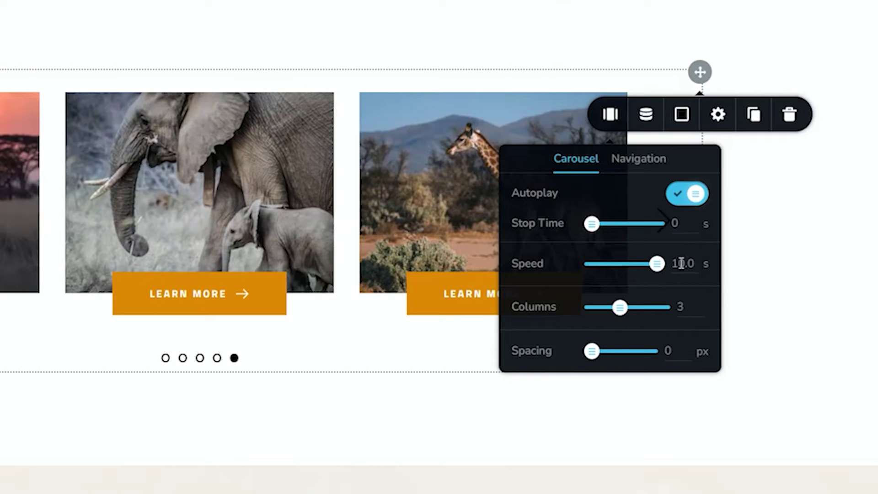
{"action": "double_click", "coordinate": [682, 264]}
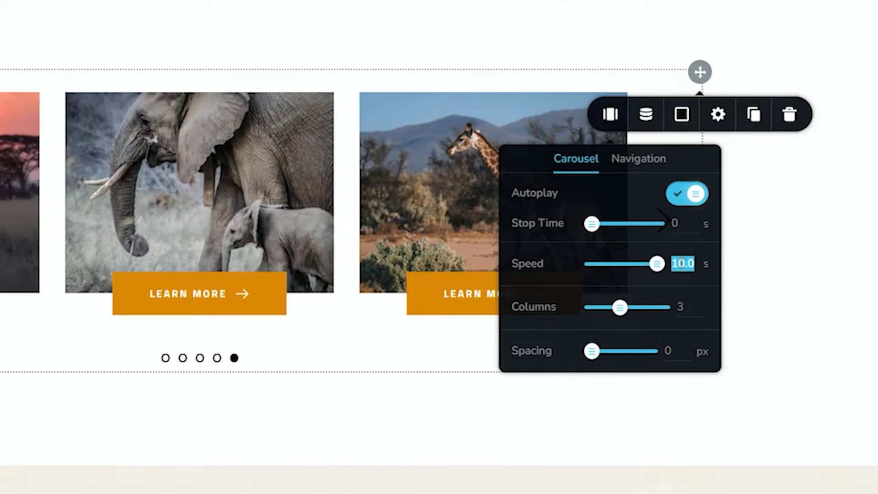
{"action": "type", "text": "40.0"}
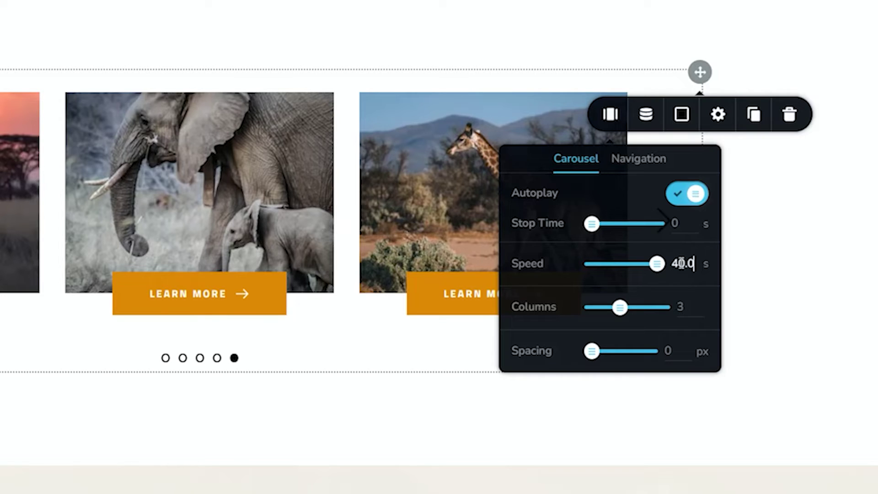
{"action": "left_click", "coordinate": [766, 289]}
{"action": "left_click", "coordinate": [283, 16]}
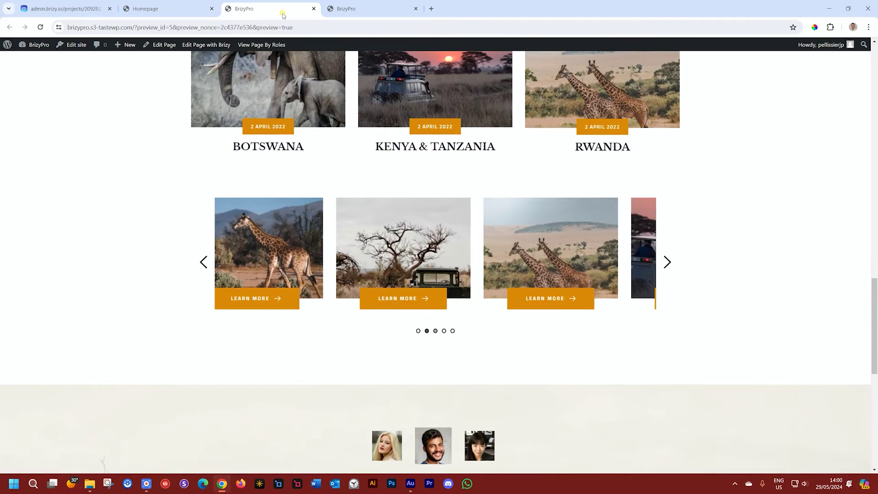
Step: Reload the preview to watch the carousel glide at 40.0 s, then return to the editor
{"action": "left_click", "coordinate": [40, 28]}
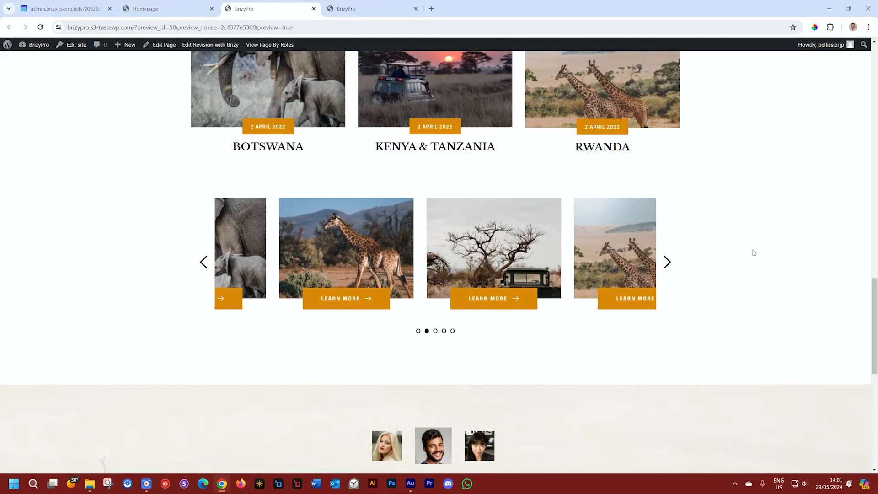
{"action": "left_click", "coordinate": [151, 8]}
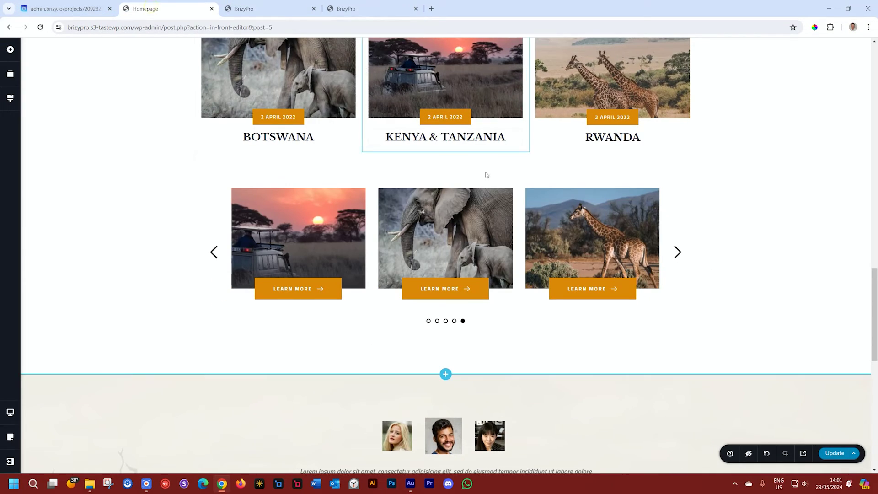
Step: Set the carousel's navigation Arrows to None so only the circle dots remain
{"action": "left_click", "coordinate": [696, 180]}
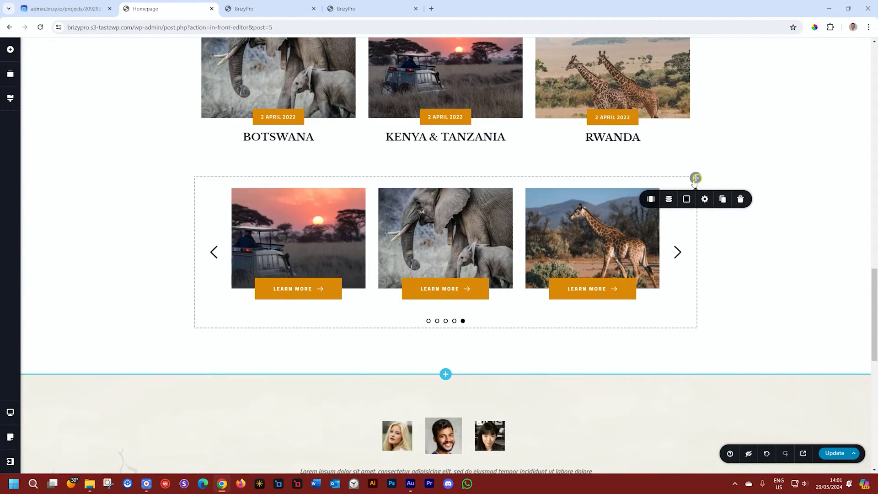
{"action": "left_click", "coordinate": [649, 201]}
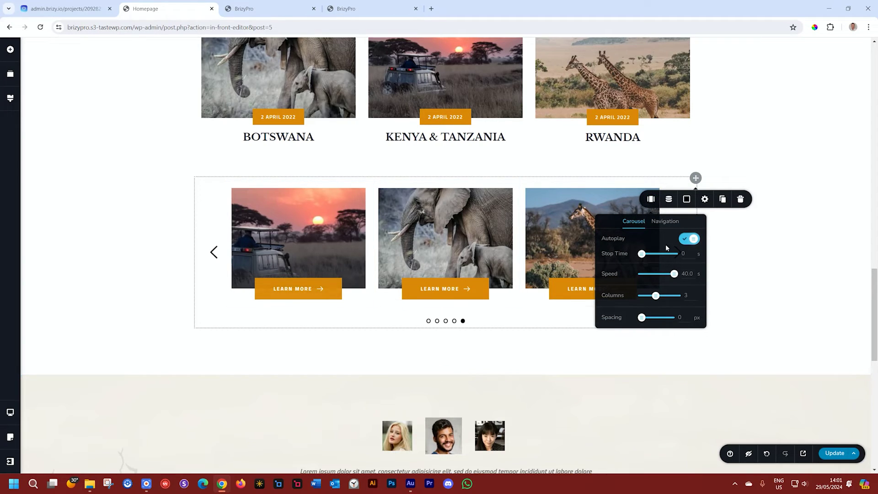
{"action": "left_click", "coordinate": [670, 223]}
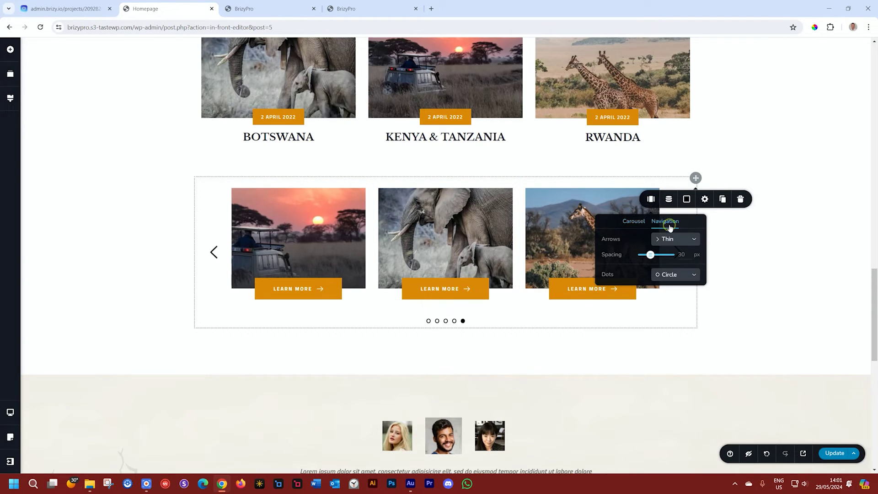
{"action": "left_click", "coordinate": [675, 239]}
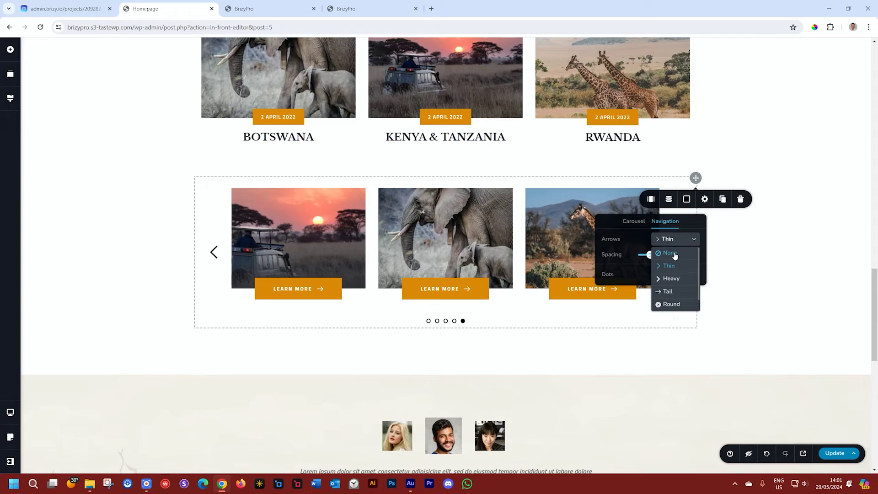
{"action": "left_click", "coordinate": [675, 255]}
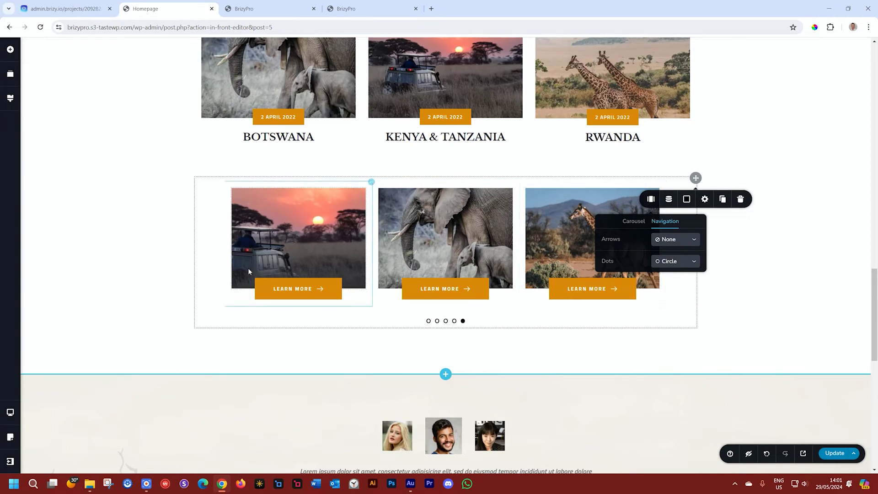
{"action": "left_click", "coordinate": [706, 199]}
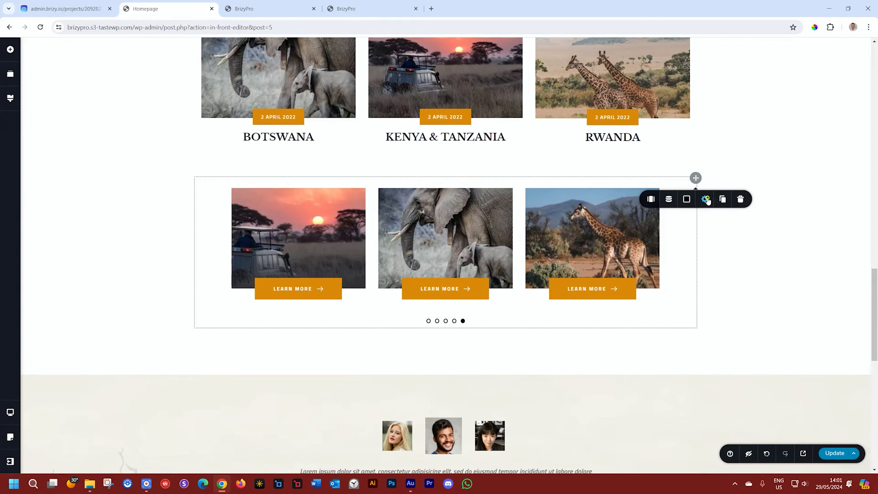
{"action": "left_click", "coordinate": [706, 200]}
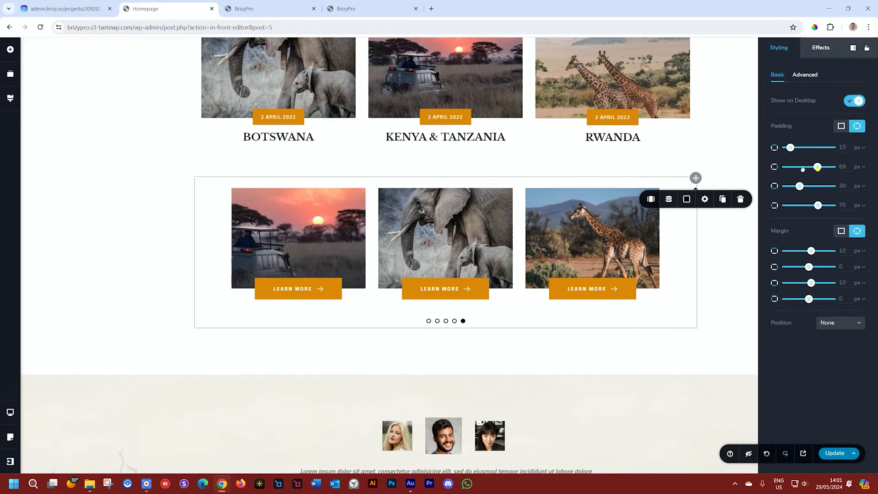
Step: Set the carousel's left and right padding to 0 px, update the page, and give the section 100px bottom padding
{"action": "left_click_drag", "start_coordinate": [818, 167], "coordinate": [780, 167]}
{"action": "left_click_drag", "start_coordinate": [818, 205], "coordinate": [760, 205]}
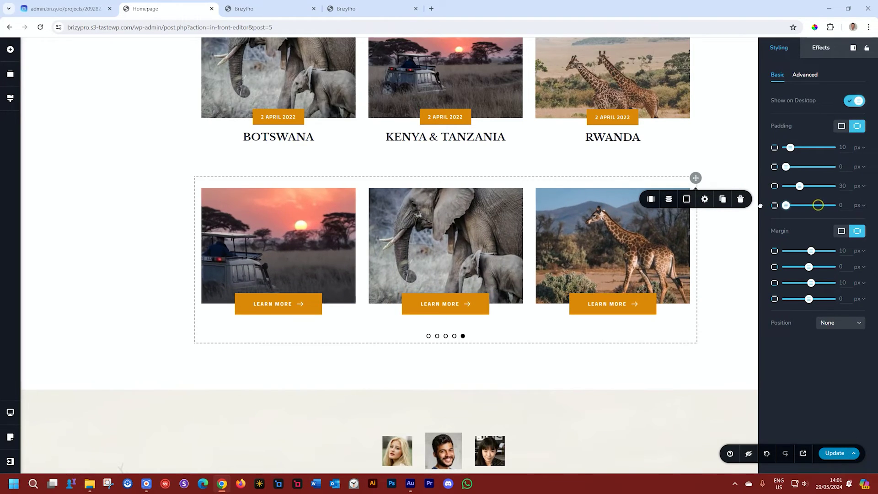
{"action": "left_click", "coordinate": [721, 276]}
{"action": "left_click", "coordinate": [833, 453]}
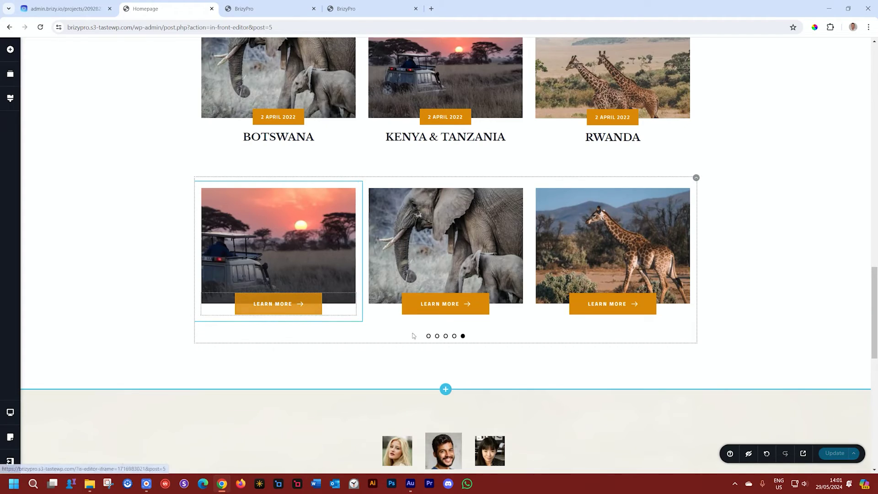
{"action": "left_click_drag", "start_coordinate": [480, 367], "coordinate": [479, 367]}
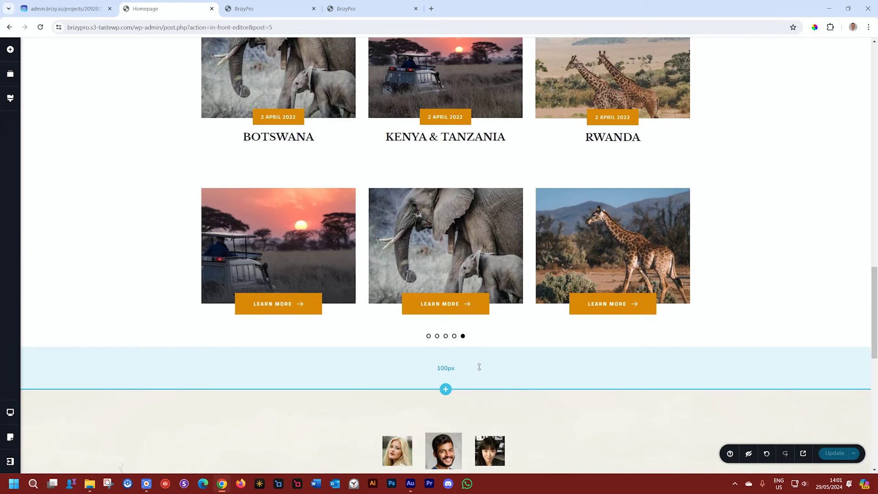
{"action": "left_click", "coordinate": [348, 186]}
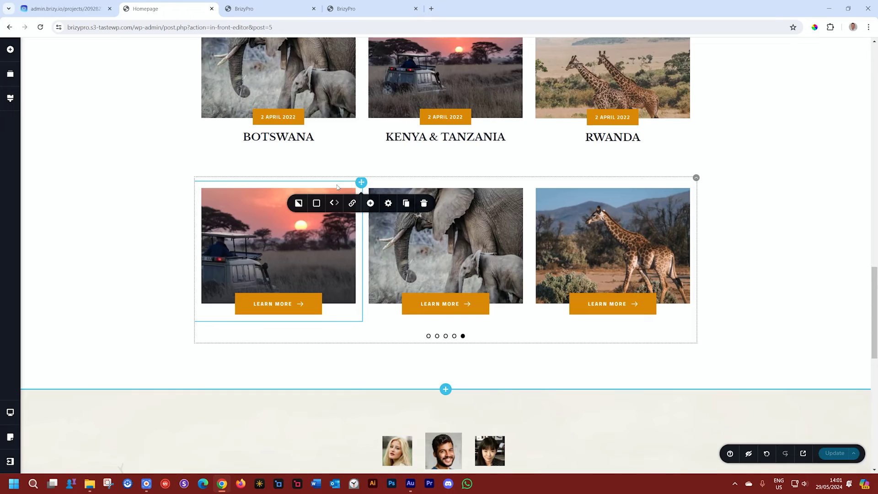
Step: Check the slide's link settings, test the first and third pagination dots, then update the page and switch to the live preview
{"action": "left_click", "coordinate": [351, 205]}
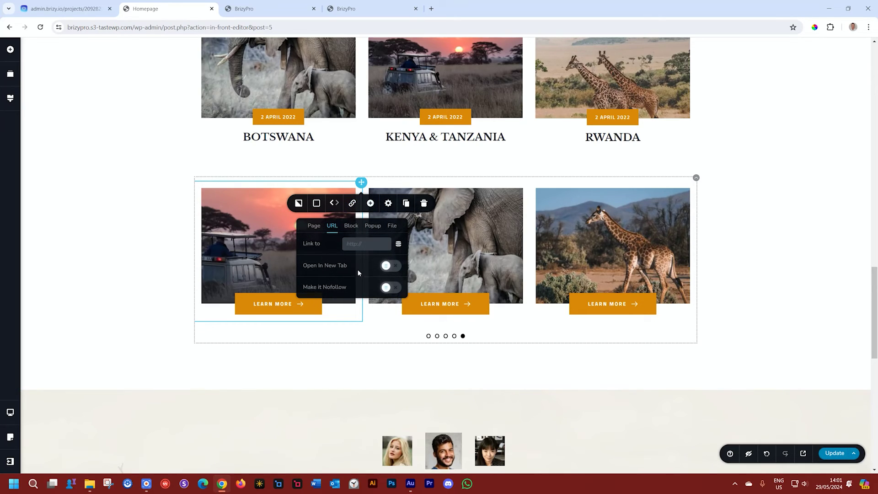
{"action": "left_click", "coordinate": [723, 276]}
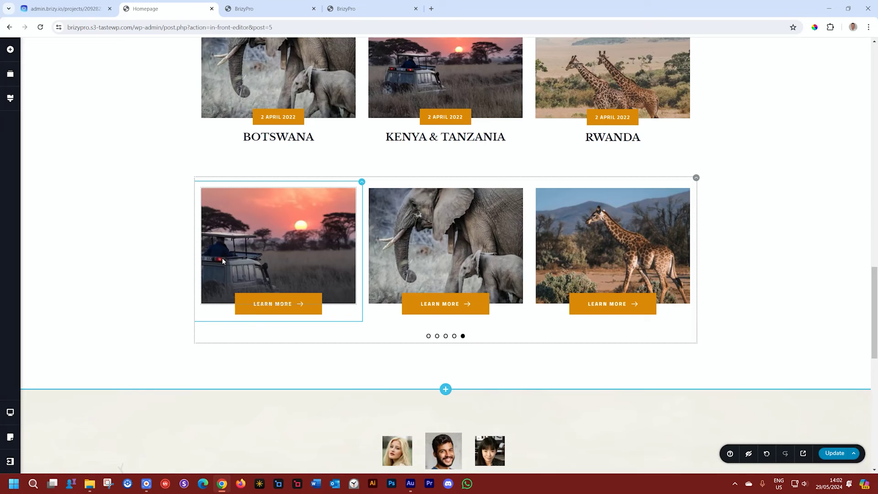
{"action": "left_click", "coordinate": [428, 336]}
{"action": "left_click", "coordinate": [446, 336]}
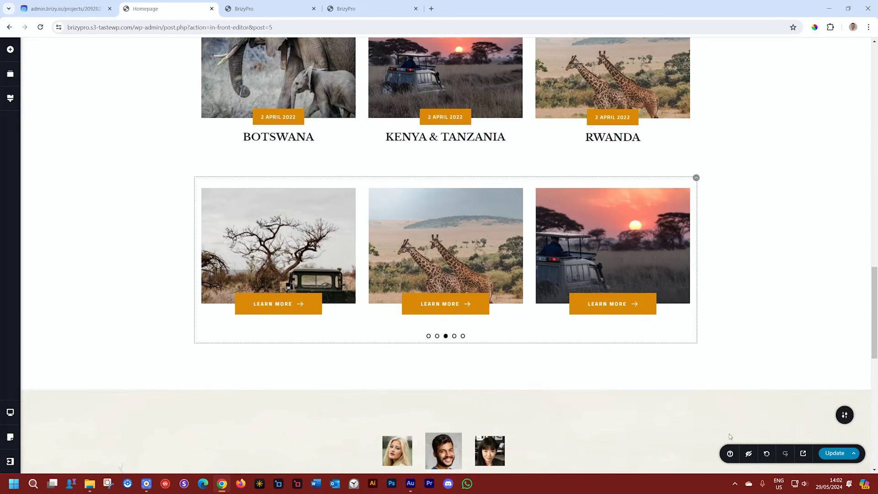
{"action": "left_click", "coordinate": [830, 455]}
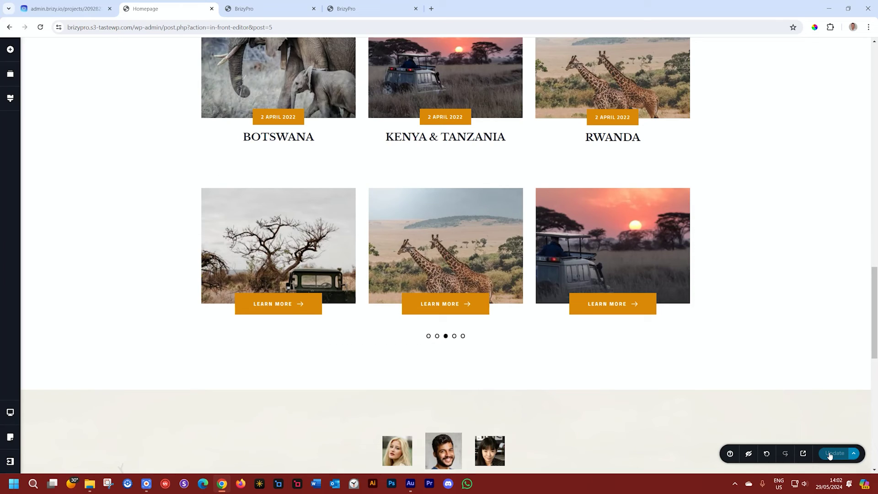
{"action": "left_click", "coordinate": [256, 8]}
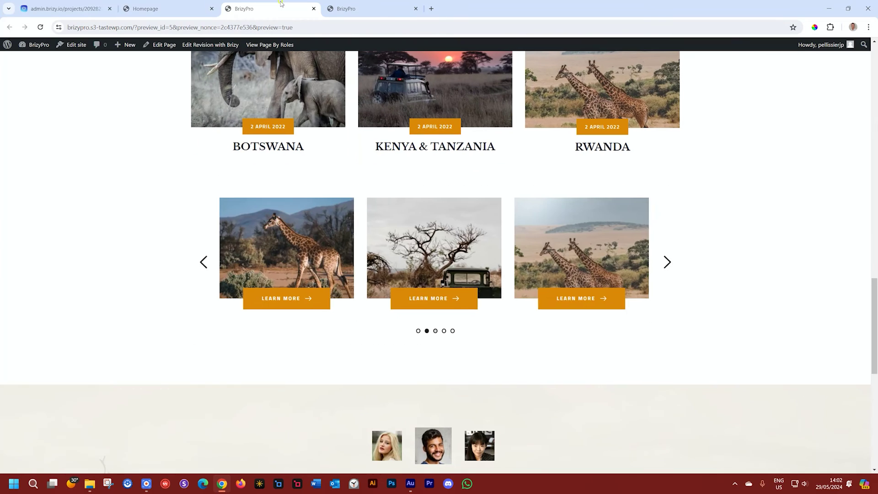
Step: Reload the preview tab to see the carousel autoplay without arrows and with wider slides
{"action": "left_click", "coordinate": [41, 28]}
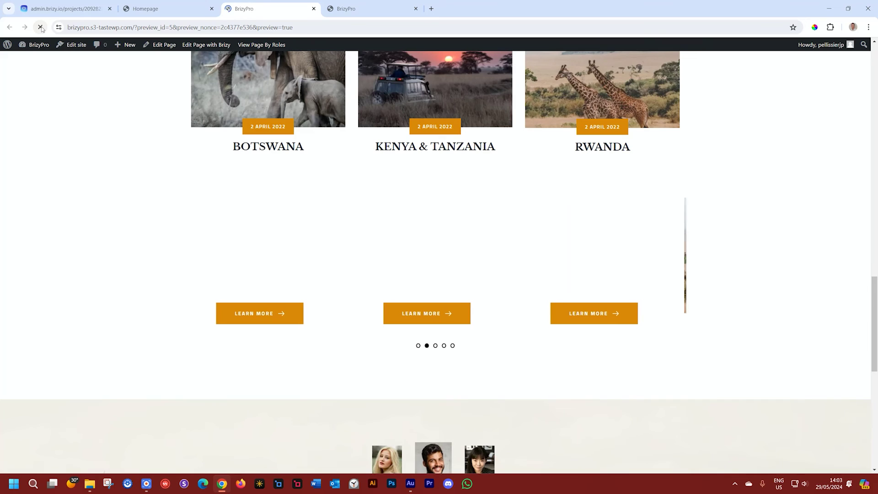